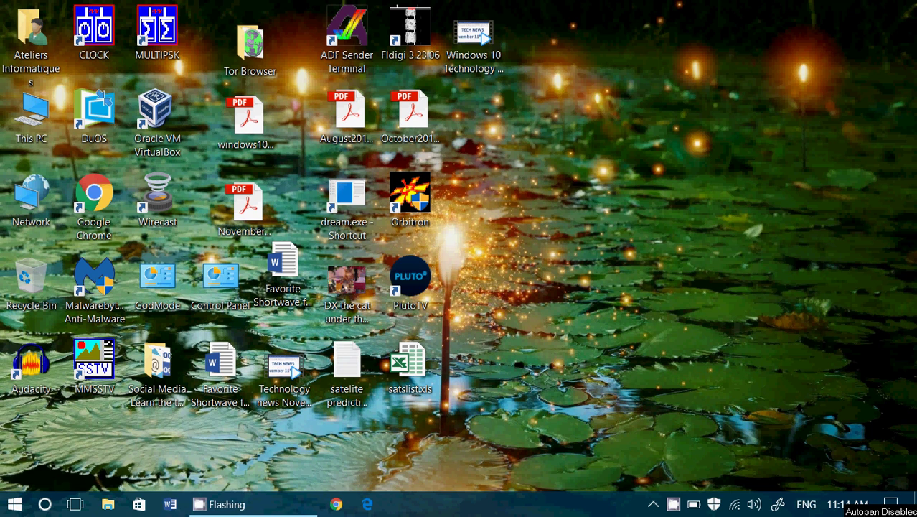
# Turn on automatic arrangement of the desktop icons
pyautogui.rightClick(687, 251)
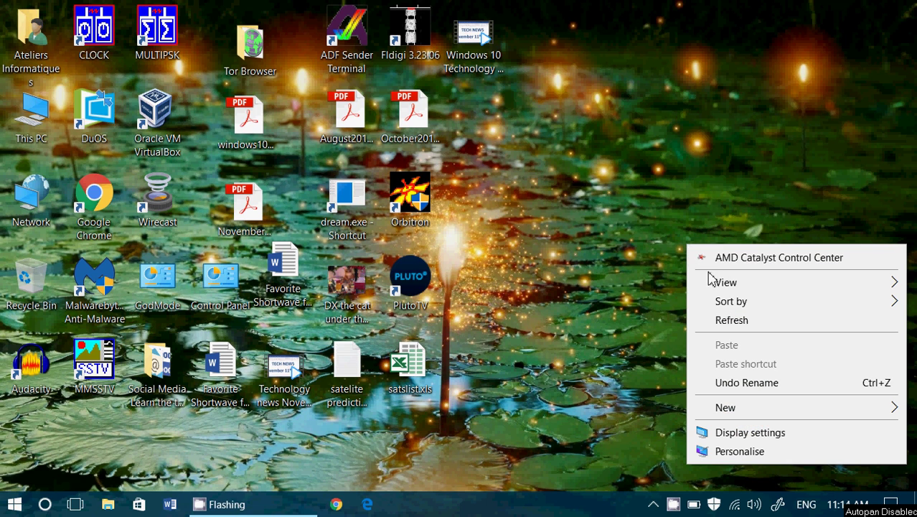
pyautogui.moveTo(709, 282)
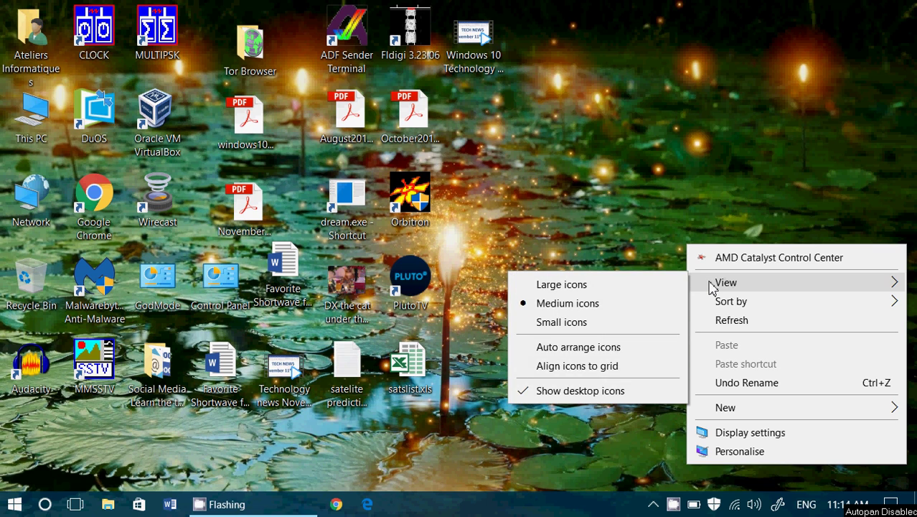
pyautogui.click(621, 349)
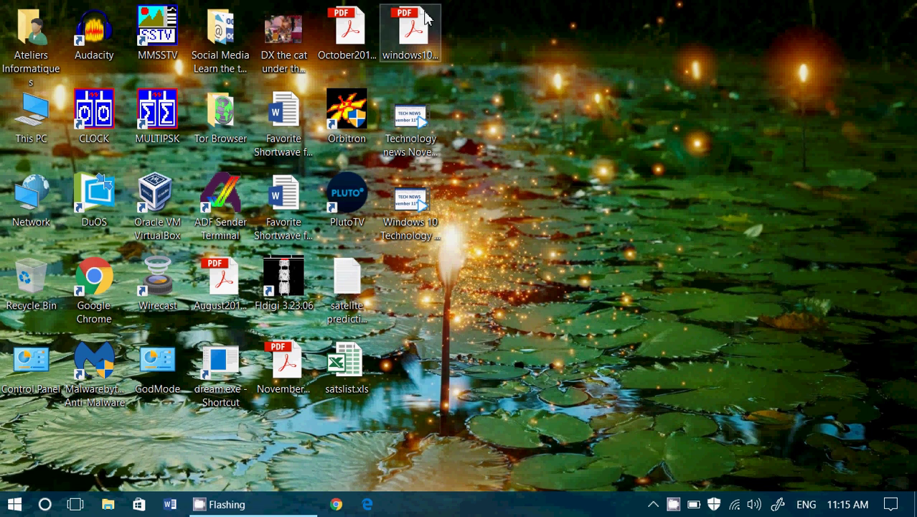
# Turn off automatic arrangement of the desktop icons
pyautogui.rightClick(601, 202)
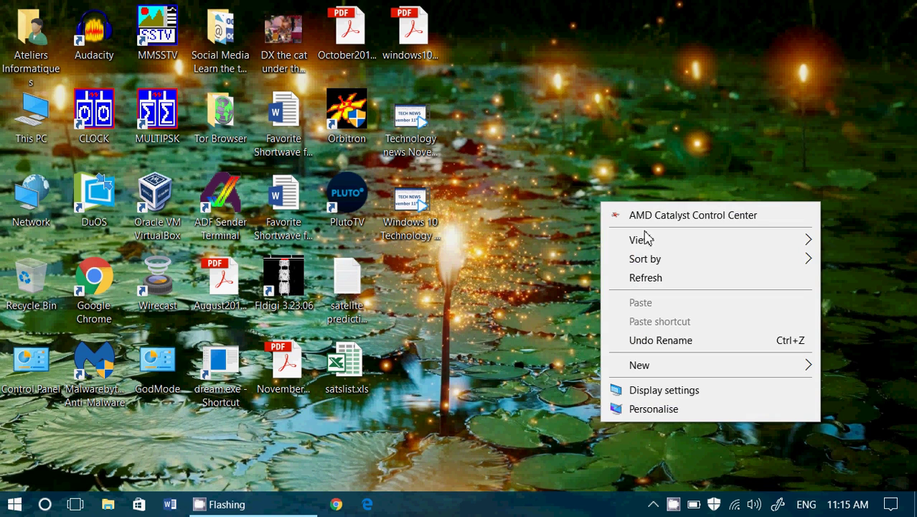
pyautogui.moveTo(652, 244)
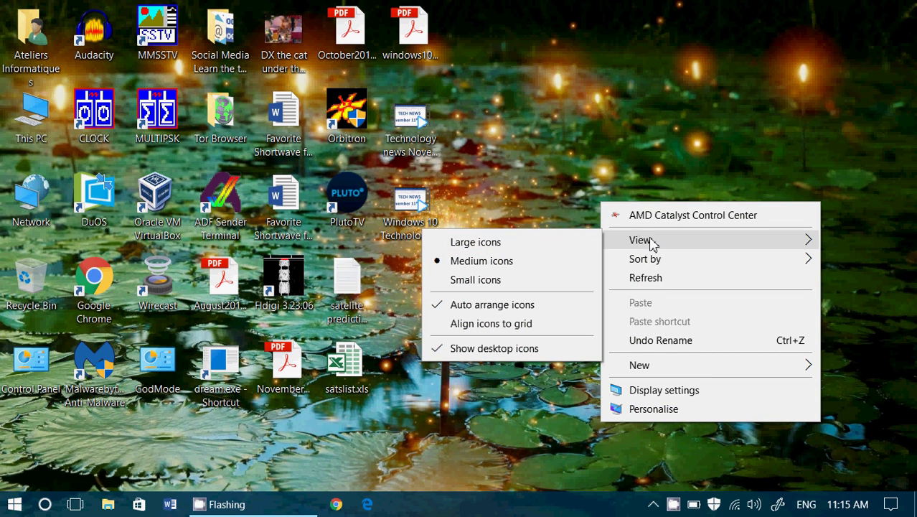
pyautogui.click(547, 307)
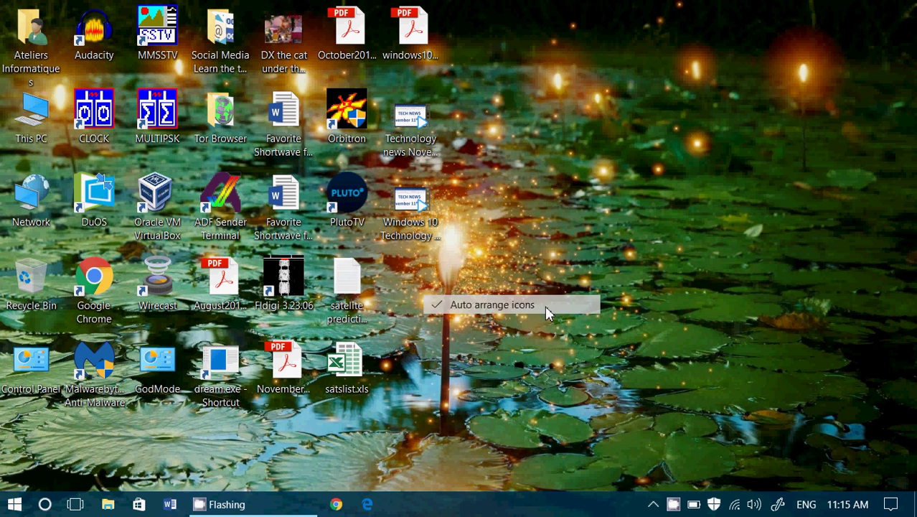
# Sort the desktop icons by name
pyautogui.rightClick(654, 262)
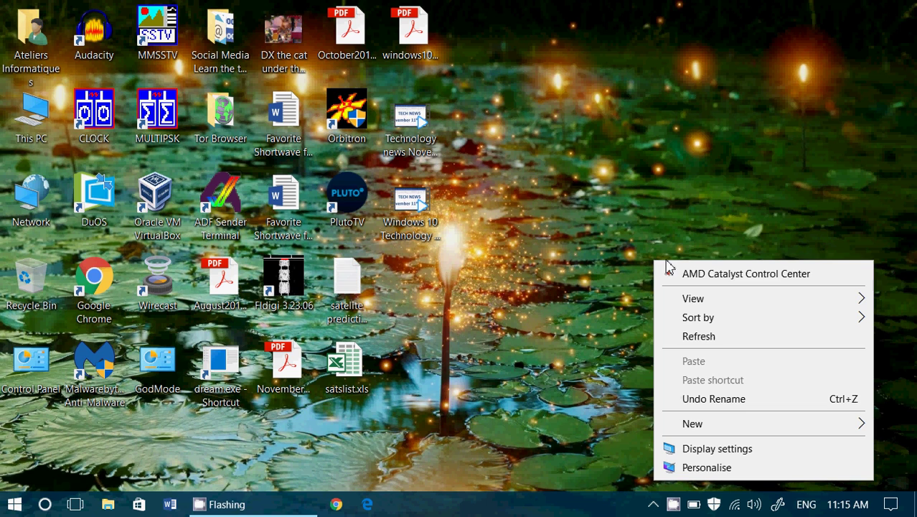
pyautogui.moveTo(688, 306)
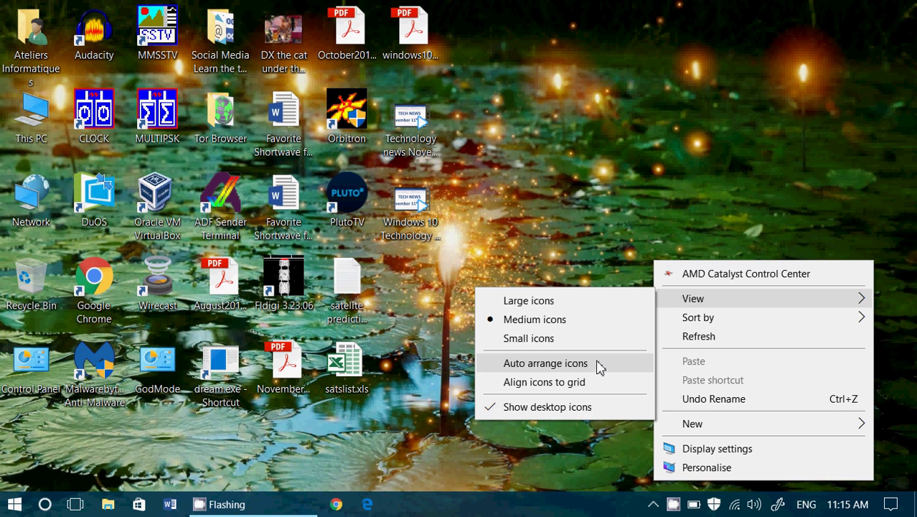
pyautogui.moveTo(709, 325)
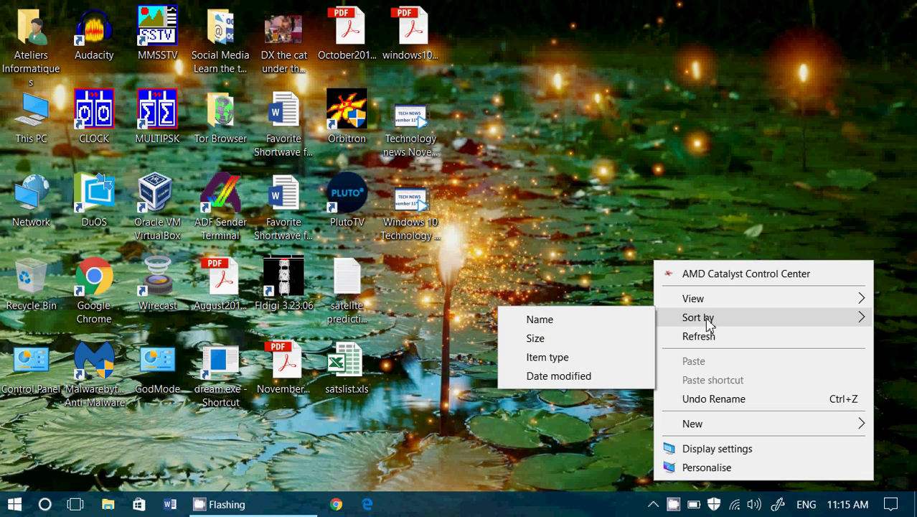
pyautogui.click(600, 323)
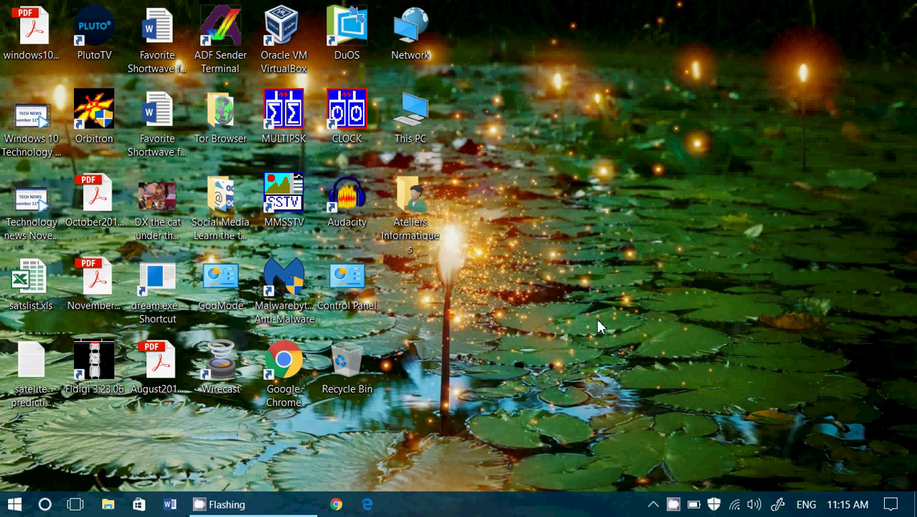
# Sort the desktop icons by size
pyautogui.rightClick(631, 293)
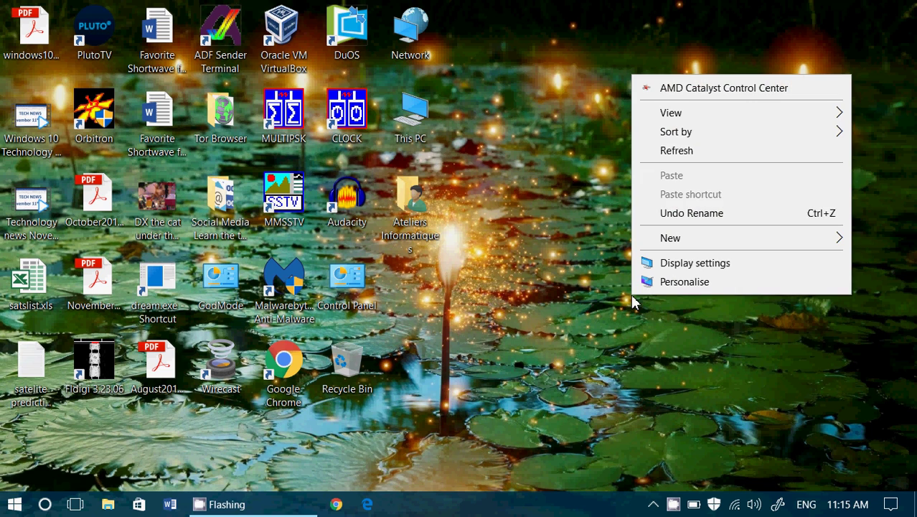
pyautogui.moveTo(689, 119)
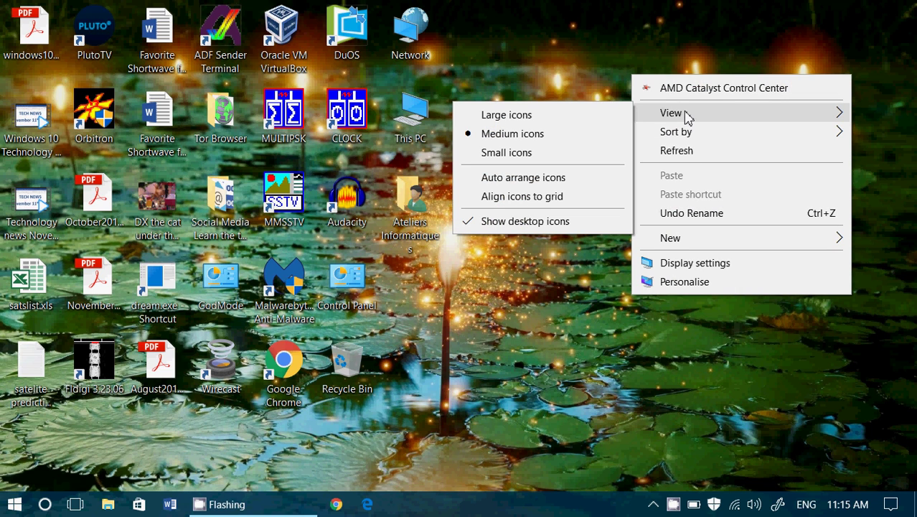
pyautogui.moveTo(683, 135)
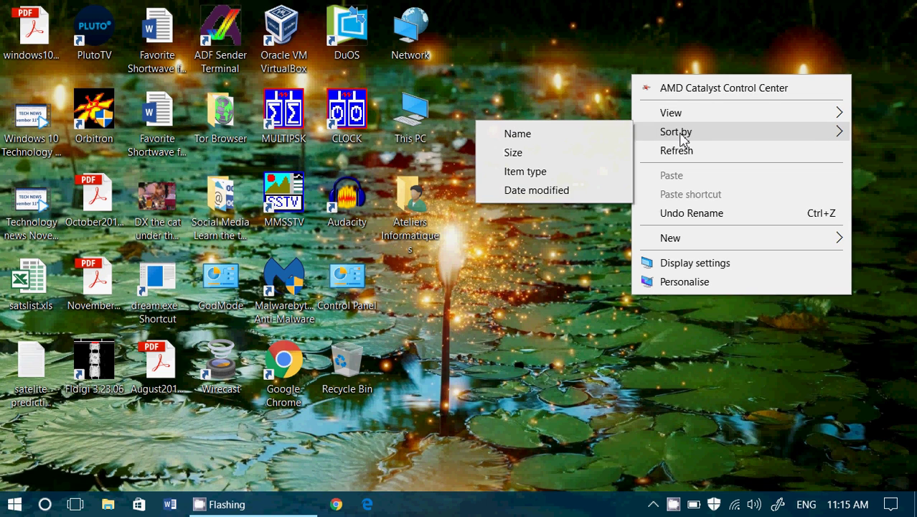
pyautogui.click(535, 152)
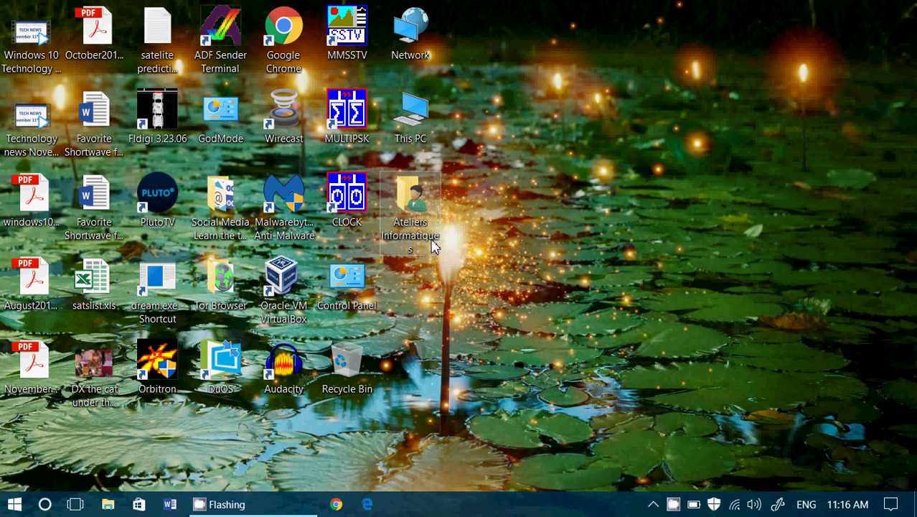
# Sort the desktop icons by item type
pyautogui.rightClick(587, 196)
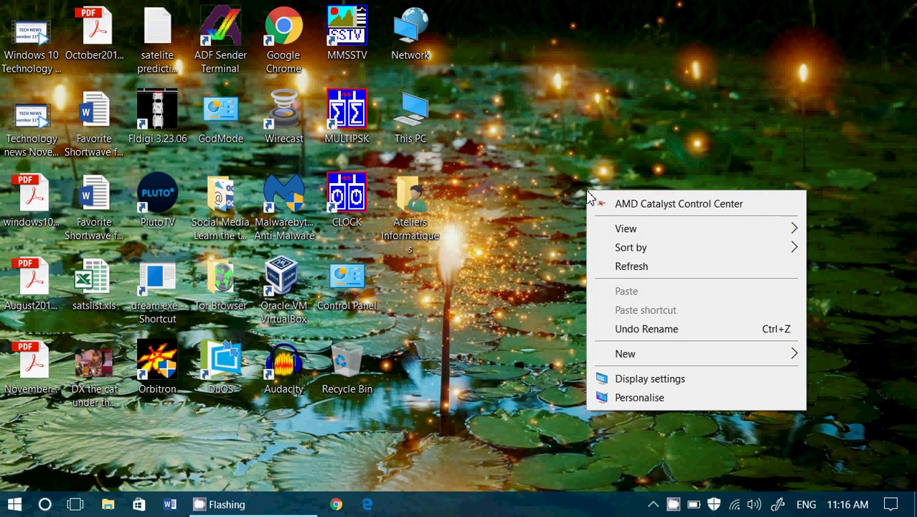
pyautogui.moveTo(660, 252)
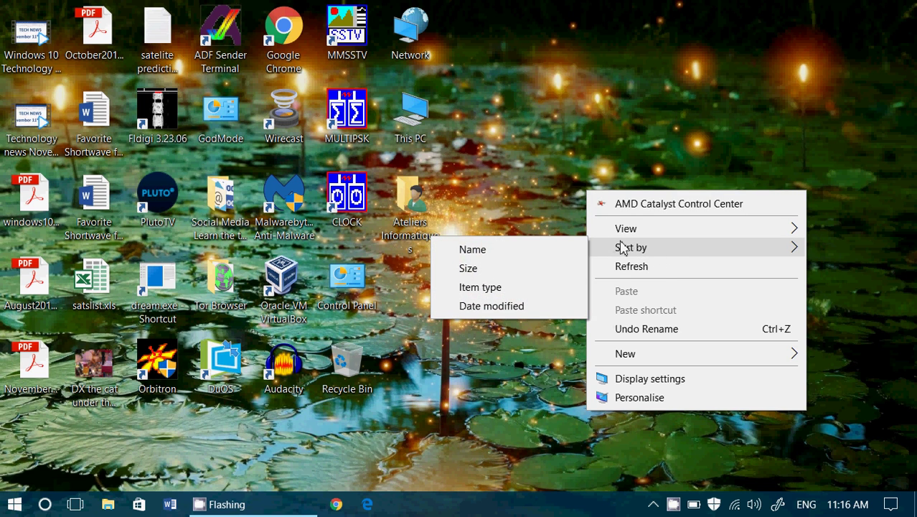
pyautogui.click(481, 288)
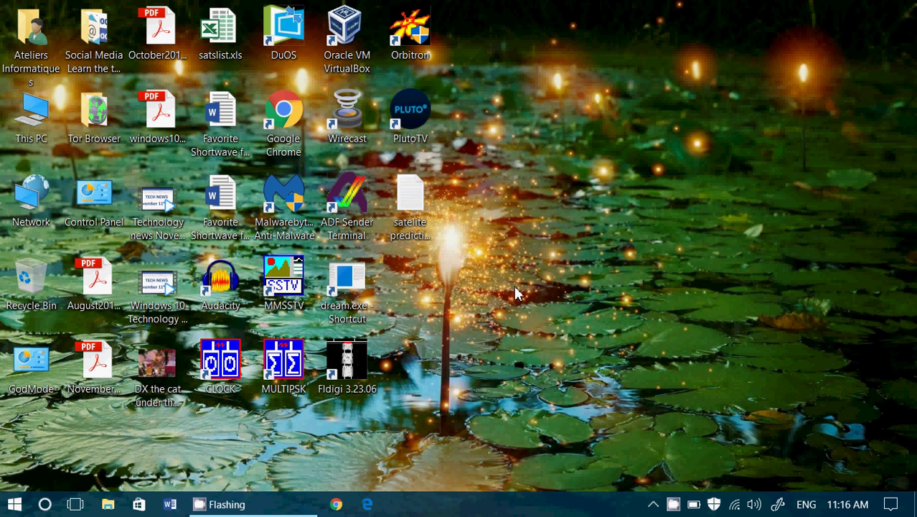
# Sort the desktop icons by date modified
pyautogui.rightClick(731, 239)
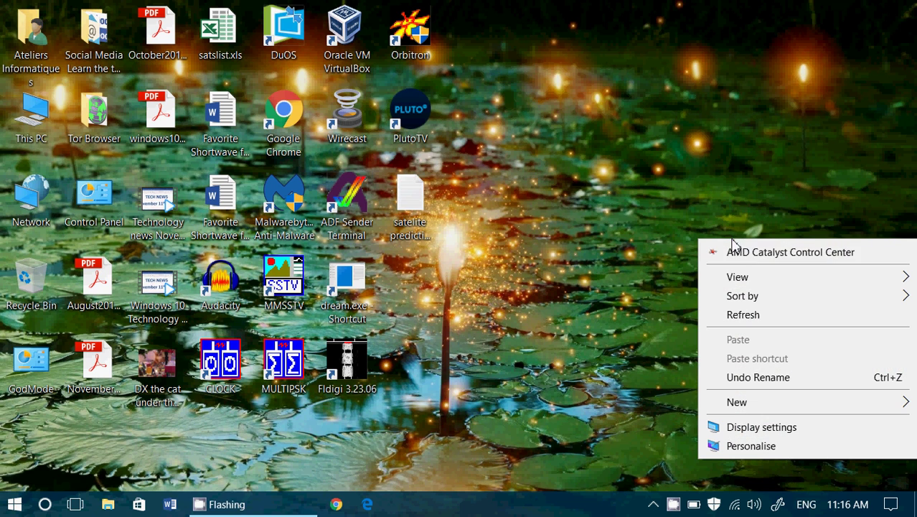
pyautogui.moveTo(744, 297)
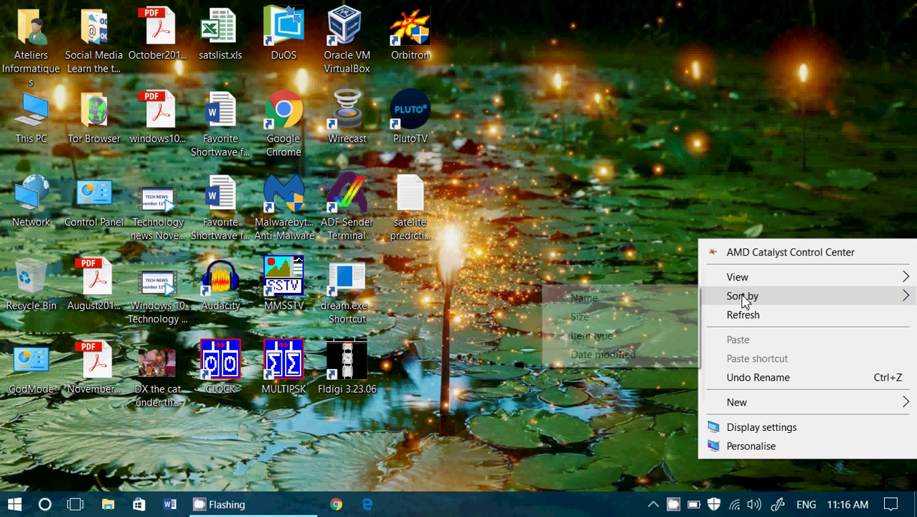
pyautogui.click(589, 356)
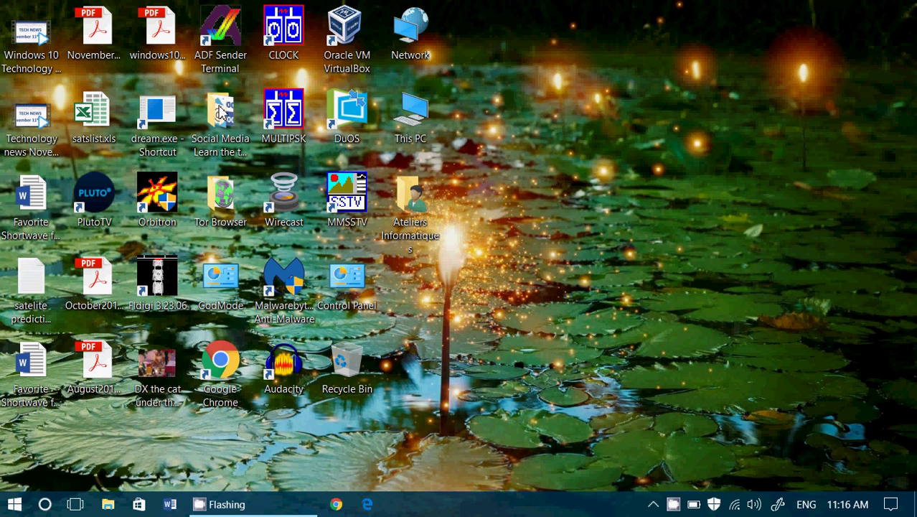
pyautogui.moveTo(14, 90); pyautogui.dragTo(441, 256)
pyautogui.click(642, 222)
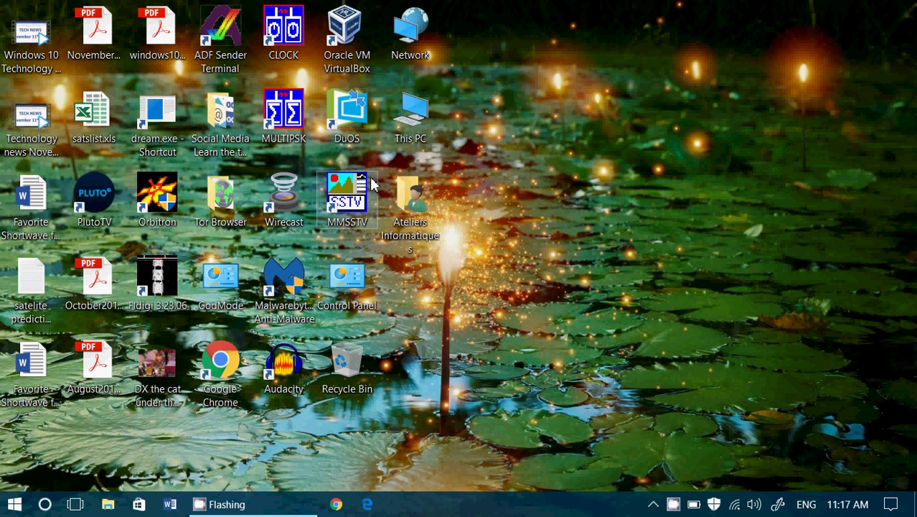
pyautogui.rightClick(402, 202)
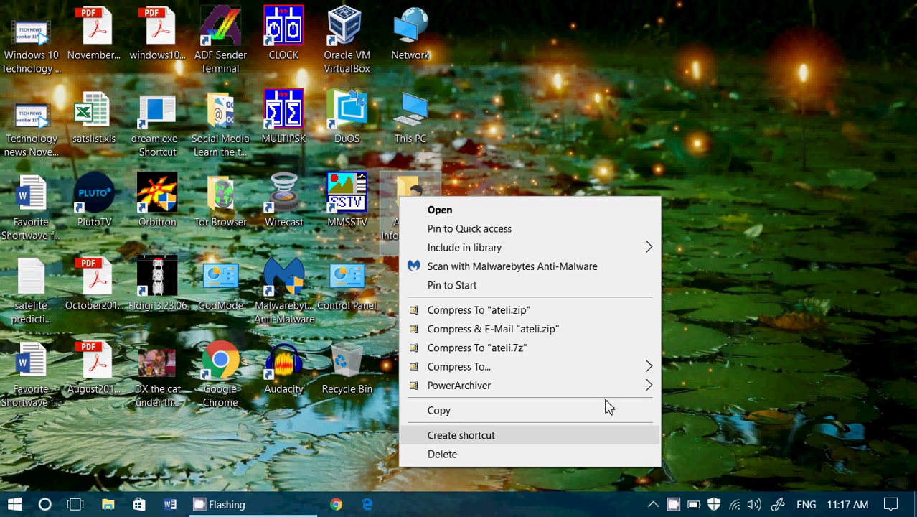
pyautogui.click(773, 265)
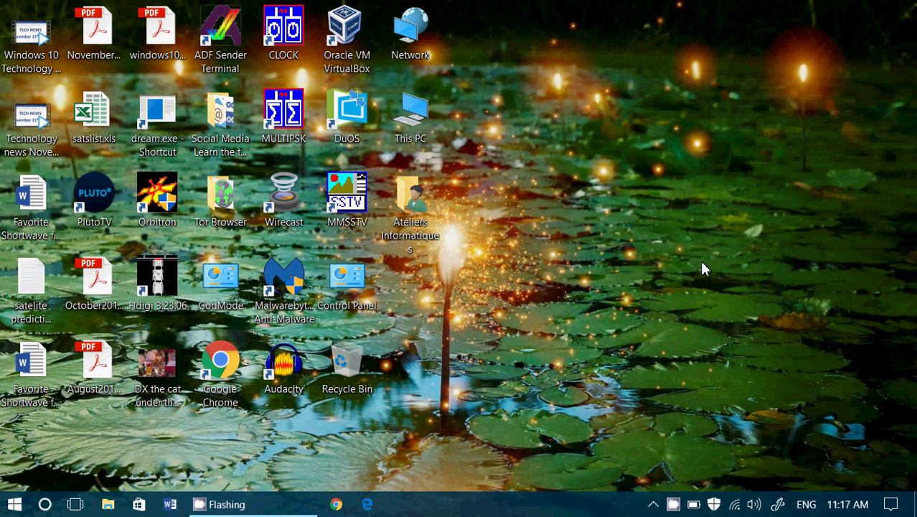
# Switch the desktop to small icons
pyautogui.rightClick(629, 250)
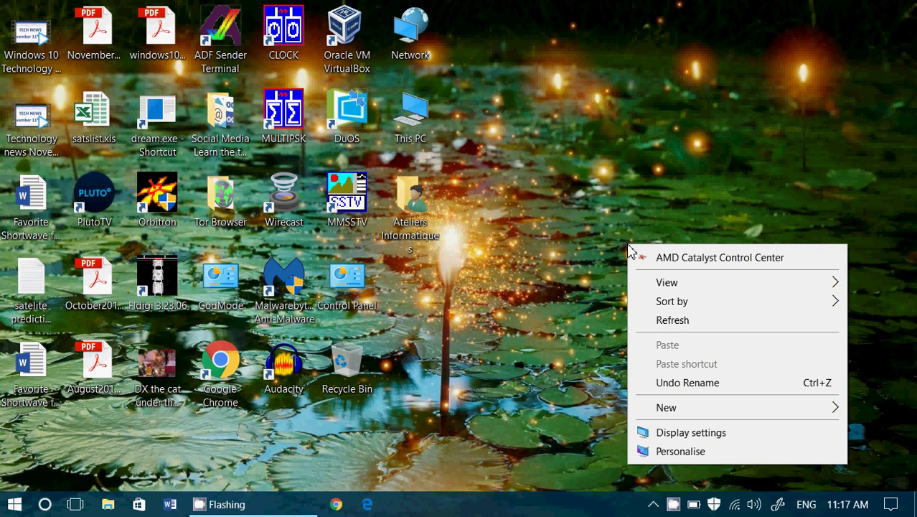
pyautogui.moveTo(685, 287)
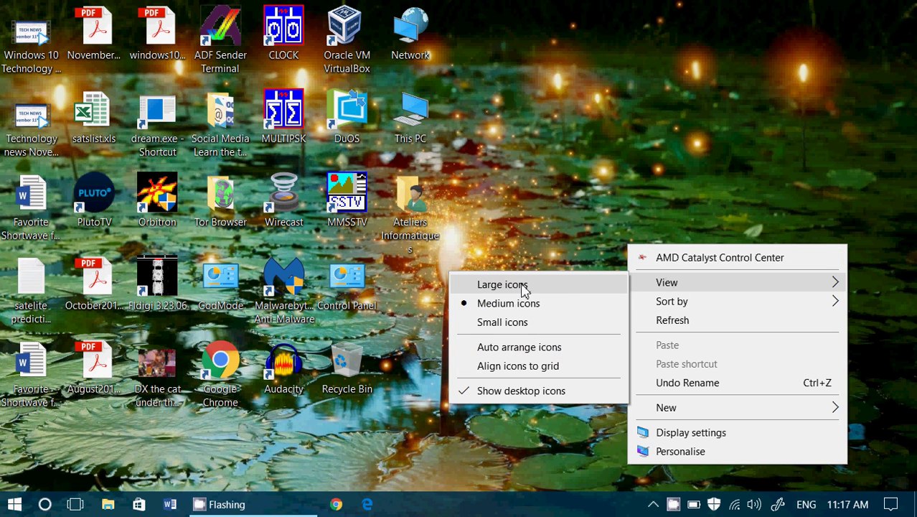
pyautogui.click(516, 326)
# Switch the desktop icons from small to medium size
pyautogui.rightClick(559, 202)
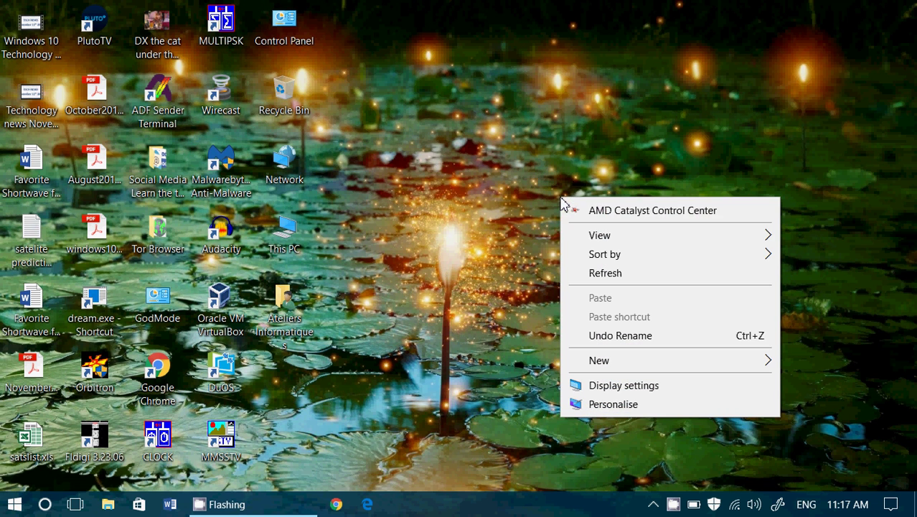
pyautogui.moveTo(643, 241)
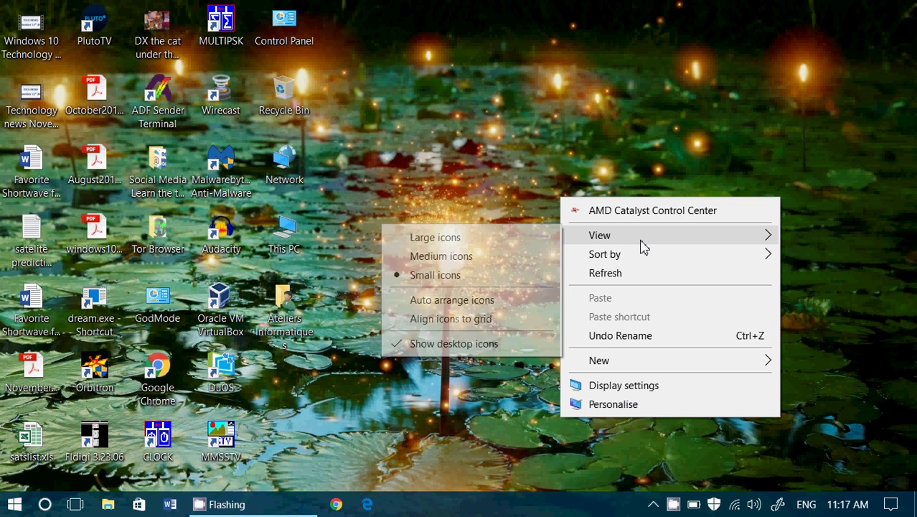
pyautogui.click(487, 262)
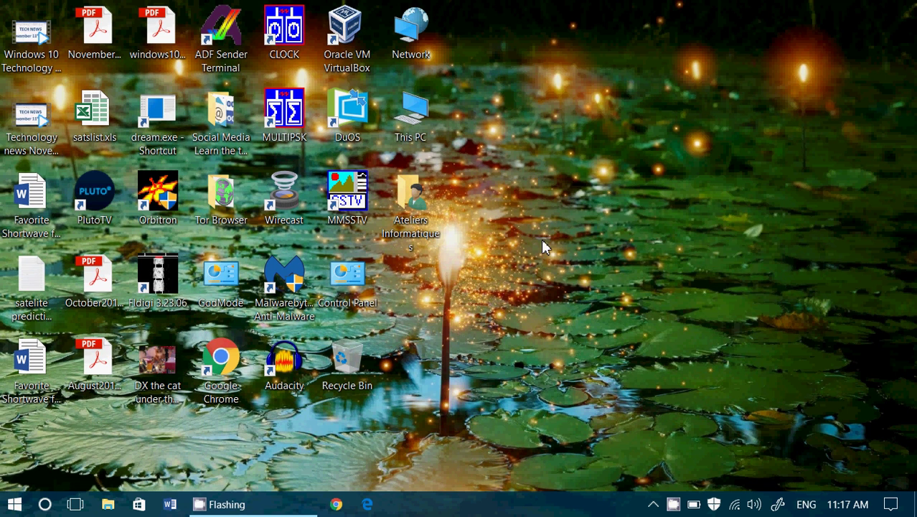
# Switch the desktop to large icons
pyautogui.rightClick(566, 245)
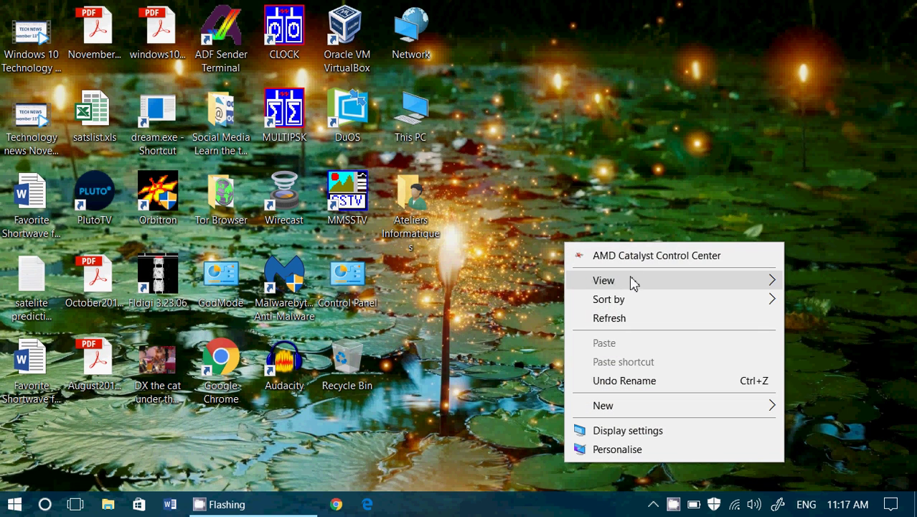
pyautogui.moveTo(631, 284)
pyautogui.click(471, 284)
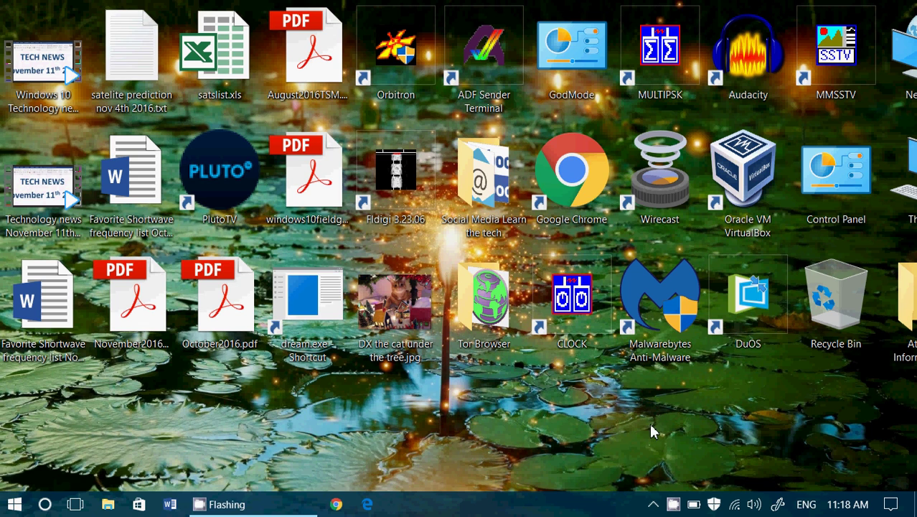
# Return the desktop icons to medium size
pyautogui.rightClick(560, 424)
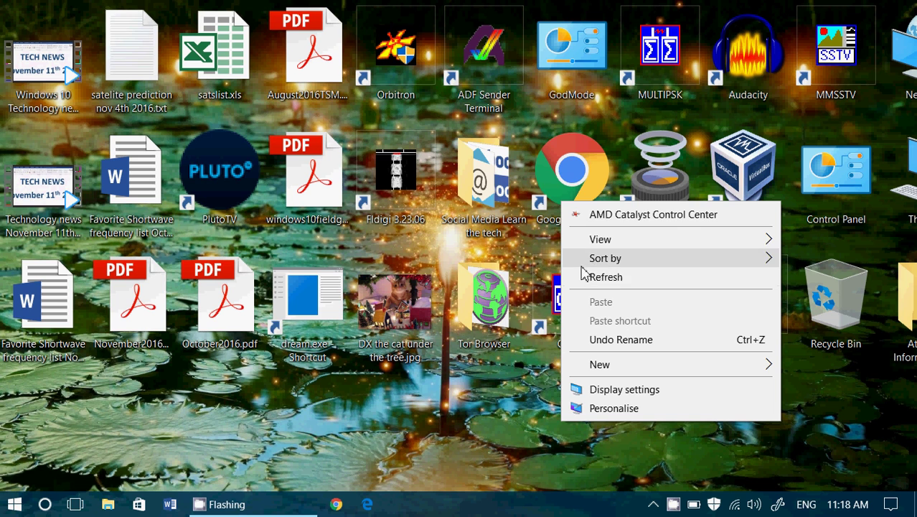
pyautogui.moveTo(596, 239)
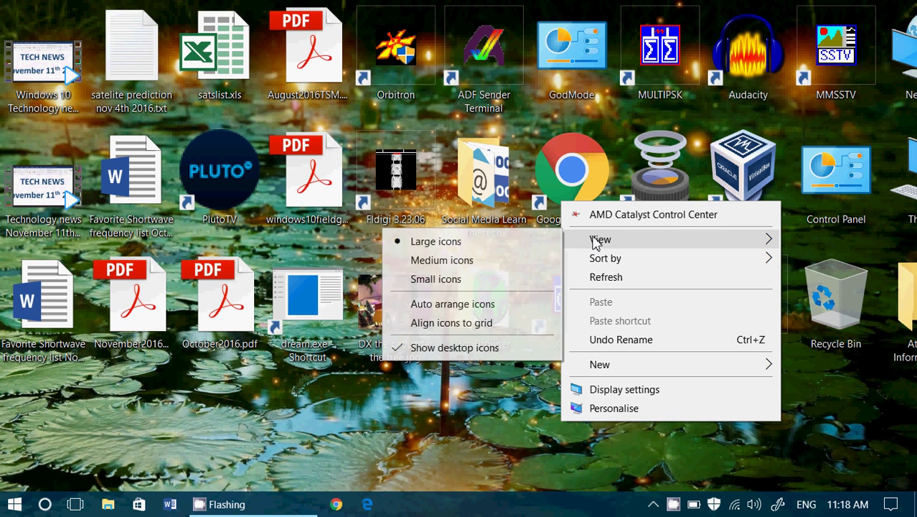
pyautogui.click(477, 265)
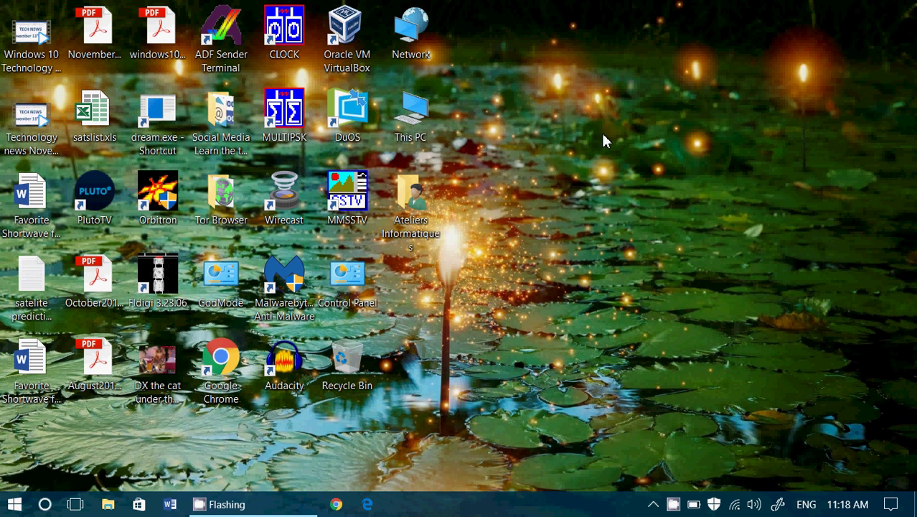
# Create a new folder in the empty area of the desktop and name it Word Documents
pyautogui.rightClick(587, 217)
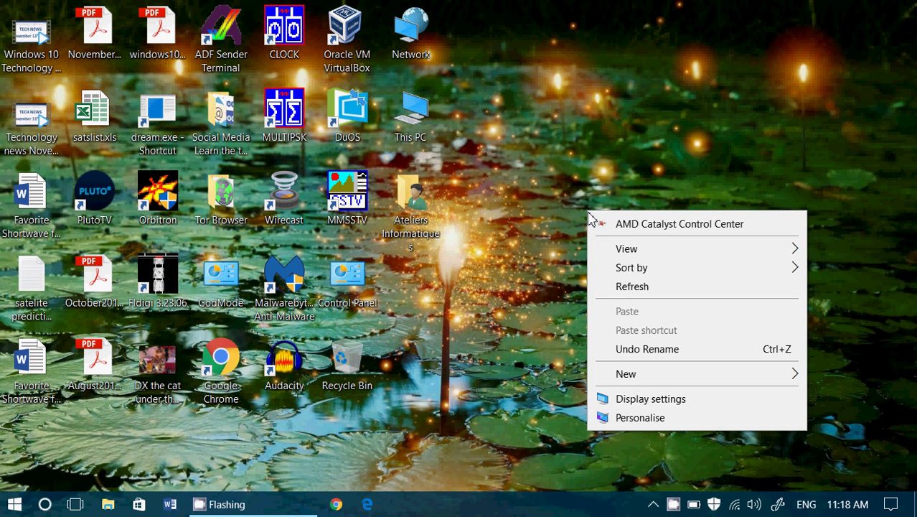
pyautogui.moveTo(624, 380)
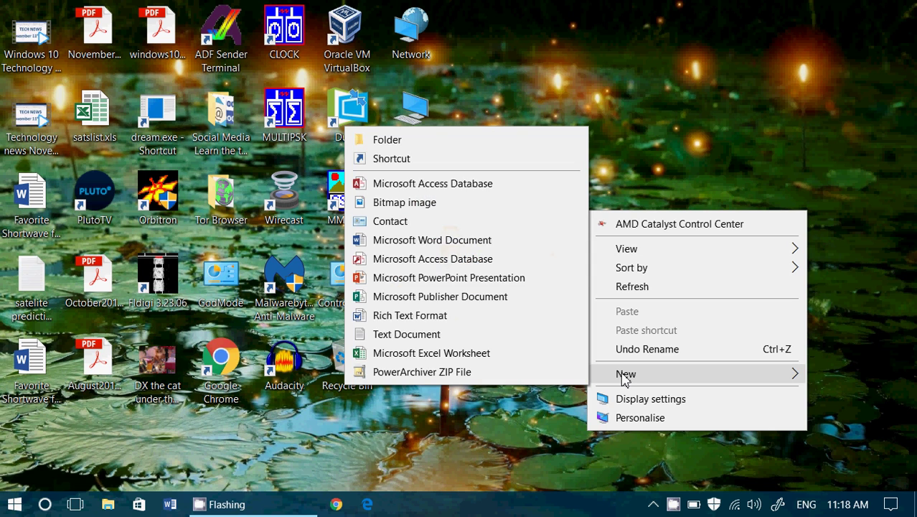
pyautogui.click(424, 144)
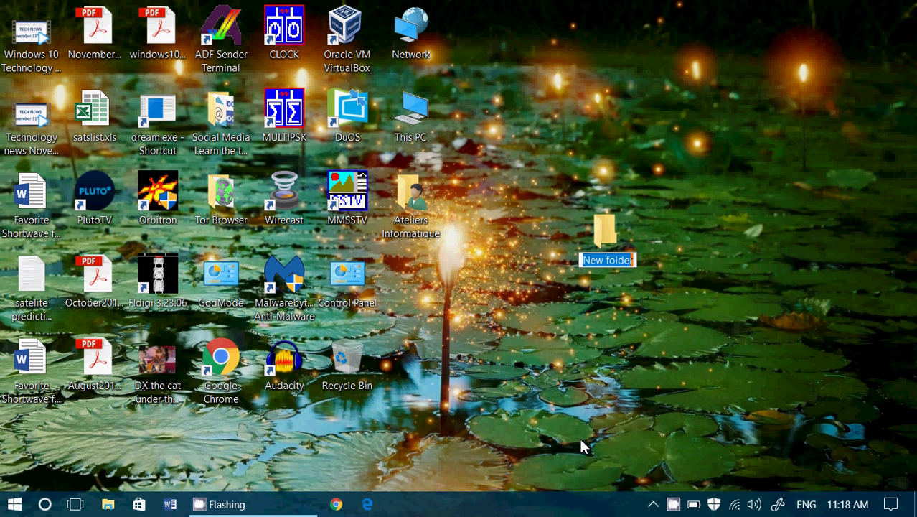
pyautogui.write('Word Documents')
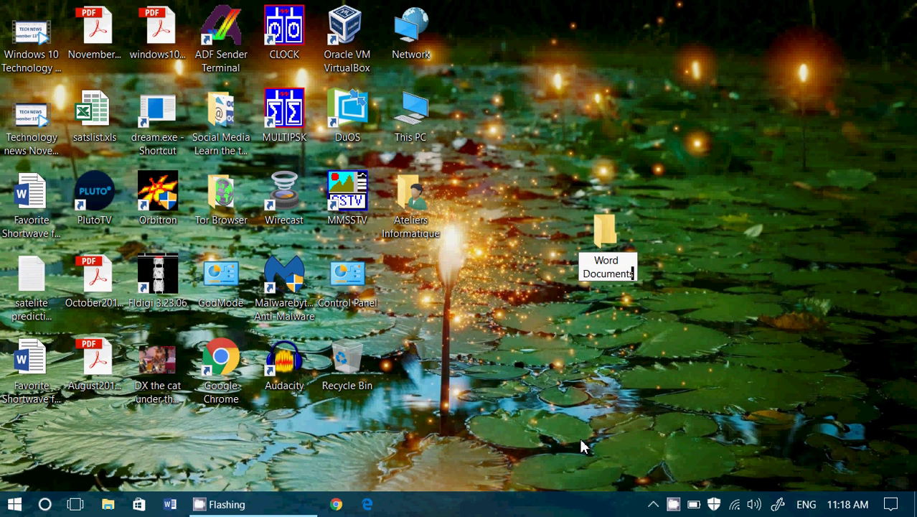
pyautogui.press('Return')
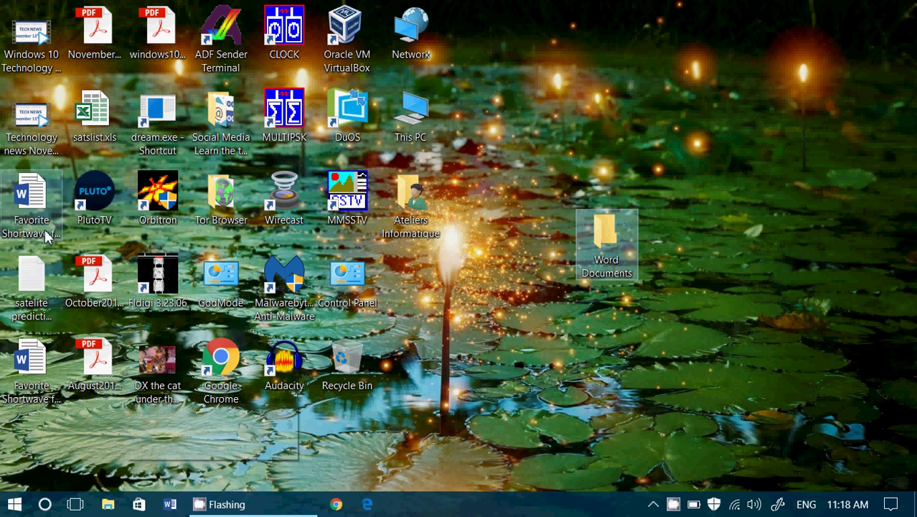
# Move the two Favorite Shortwave Word files into the Word Documents folder, then place the folder in the vacated spot above the satellite predictions file
pyautogui.moveTo(27, 201); pyautogui.dragTo(606, 236)
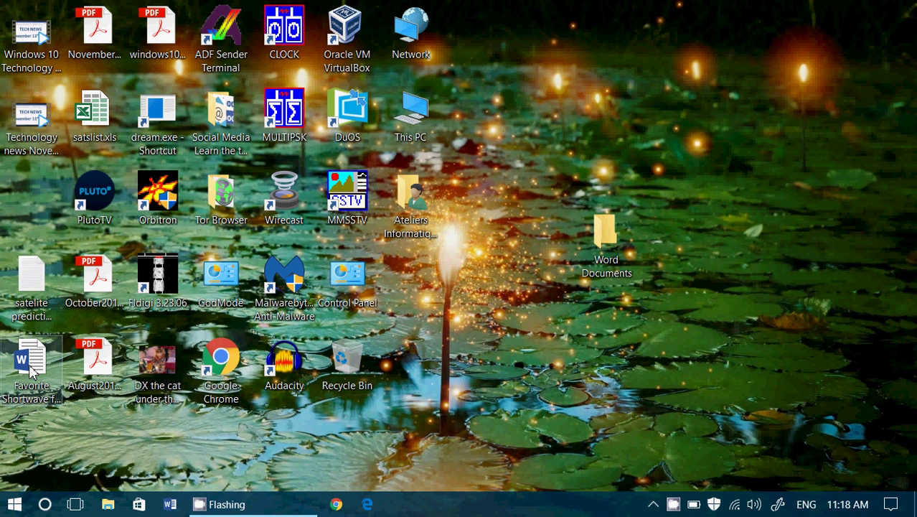
pyautogui.moveTo(33, 363); pyautogui.dragTo(602, 246)
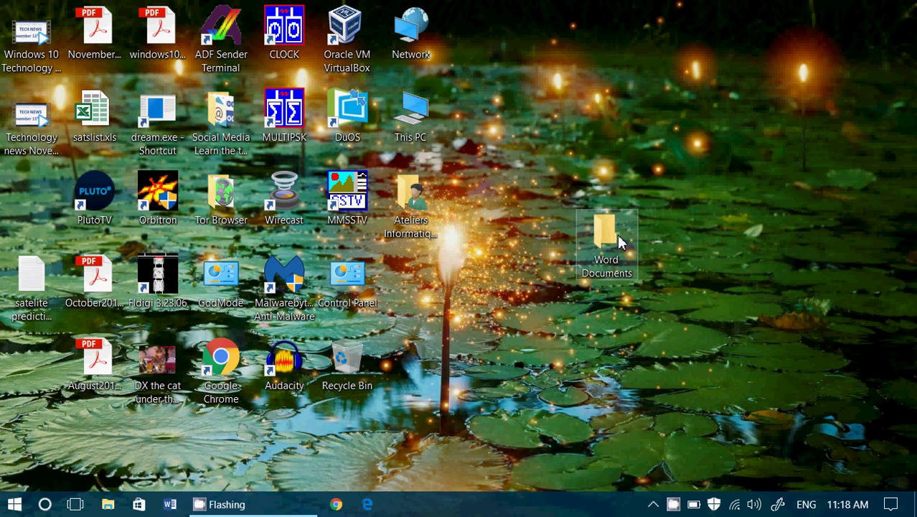
pyautogui.moveTo(605, 234); pyautogui.dragTo(62, 165)
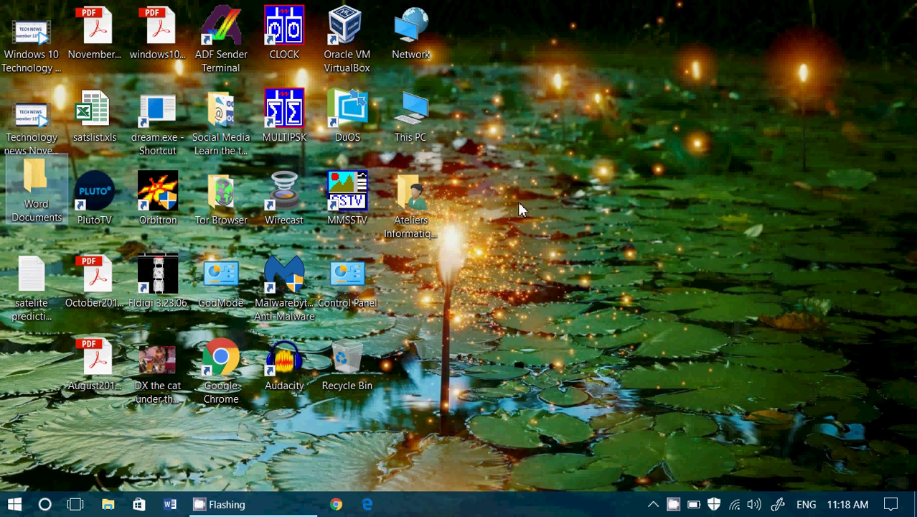